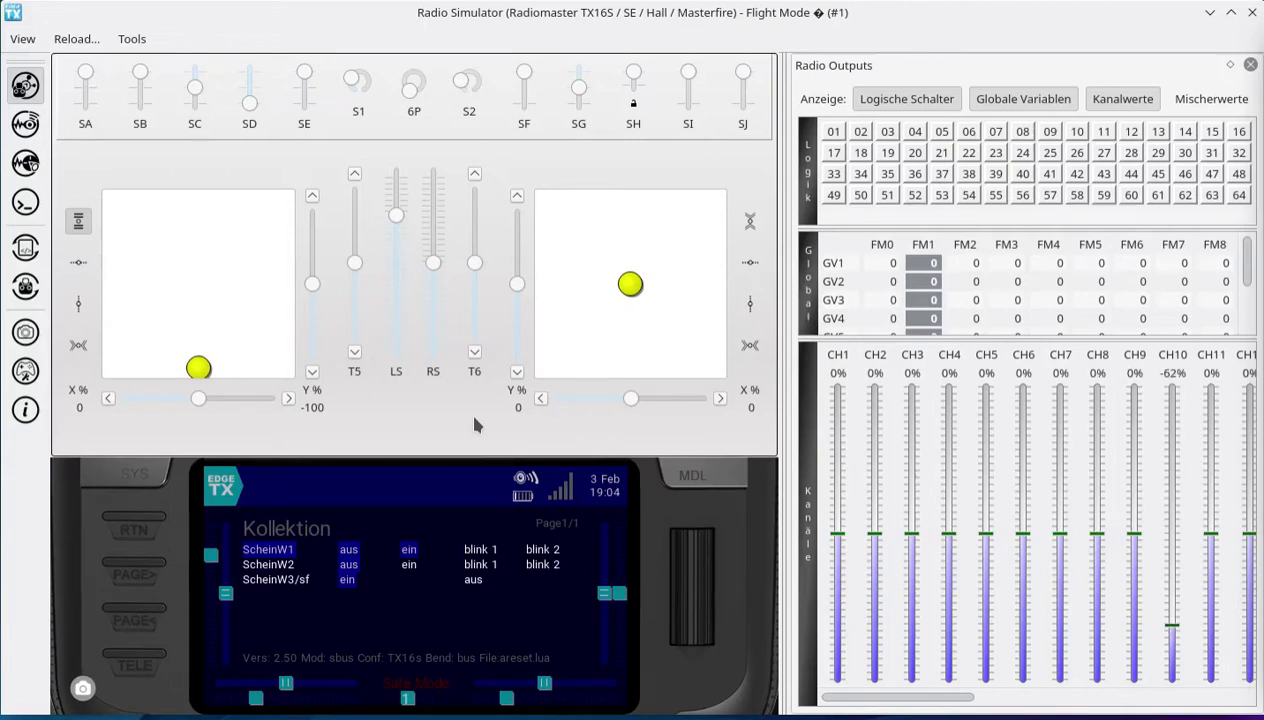
# Move switch SA to its upper position and set it back to its middle position.
pyautogui.click(87, 90)
pyautogui.moveTo(87, 90); pyautogui.dragTo(88, 72)
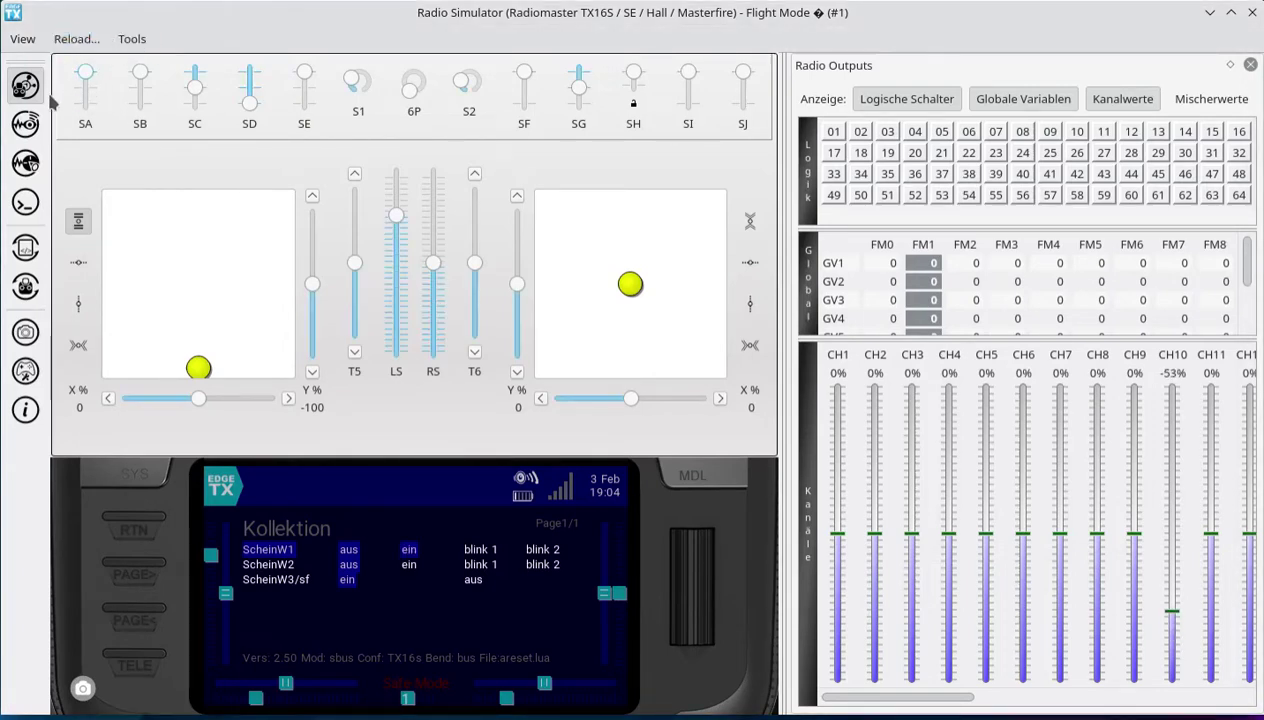
pyautogui.moveTo(60, 85)
pyautogui.mouseDown()
pyautogui.moveTo(58, 118)
pyautogui.moveTo(130, 108)
pyautogui.moveTo(62, 40)
pyautogui.moveTo(58, 58)
pyautogui.mouseUp()
pyautogui.click(85, 87)
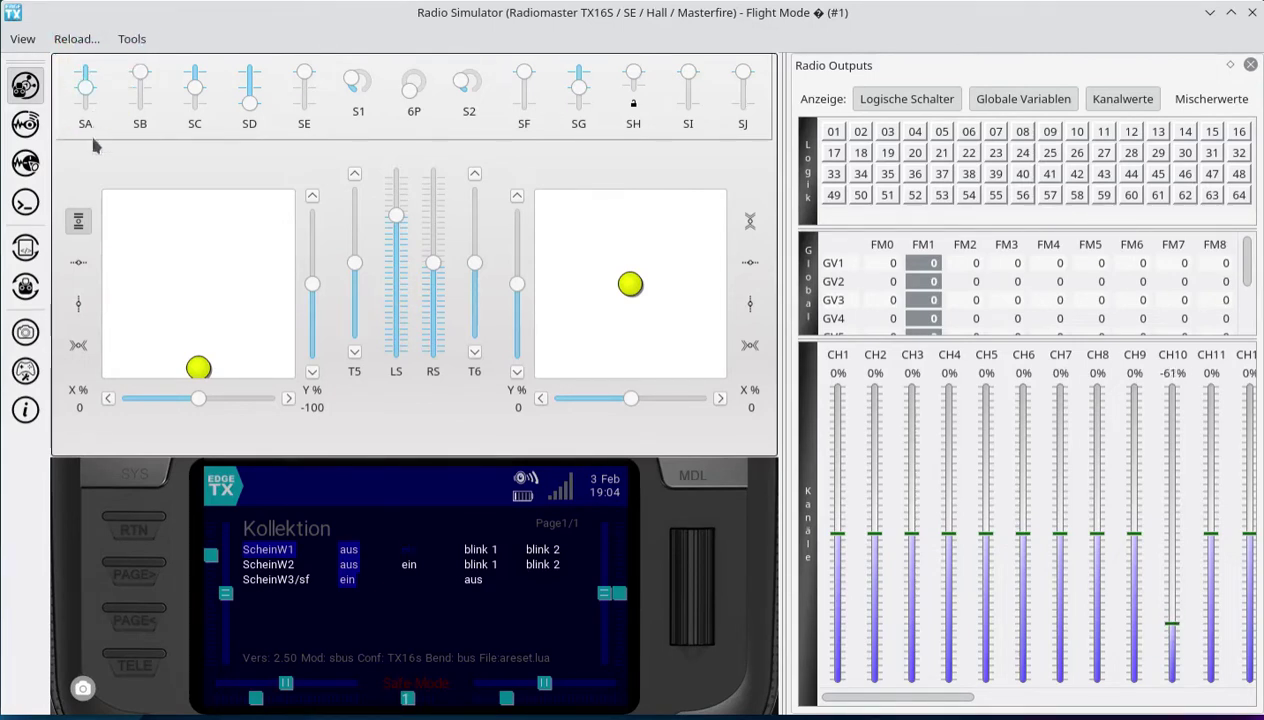
# Show the Kollektion widget full screen and try blink 1 for ScheinW2 and blink 2 for ScheinW1.
pyautogui.click(325, 593)
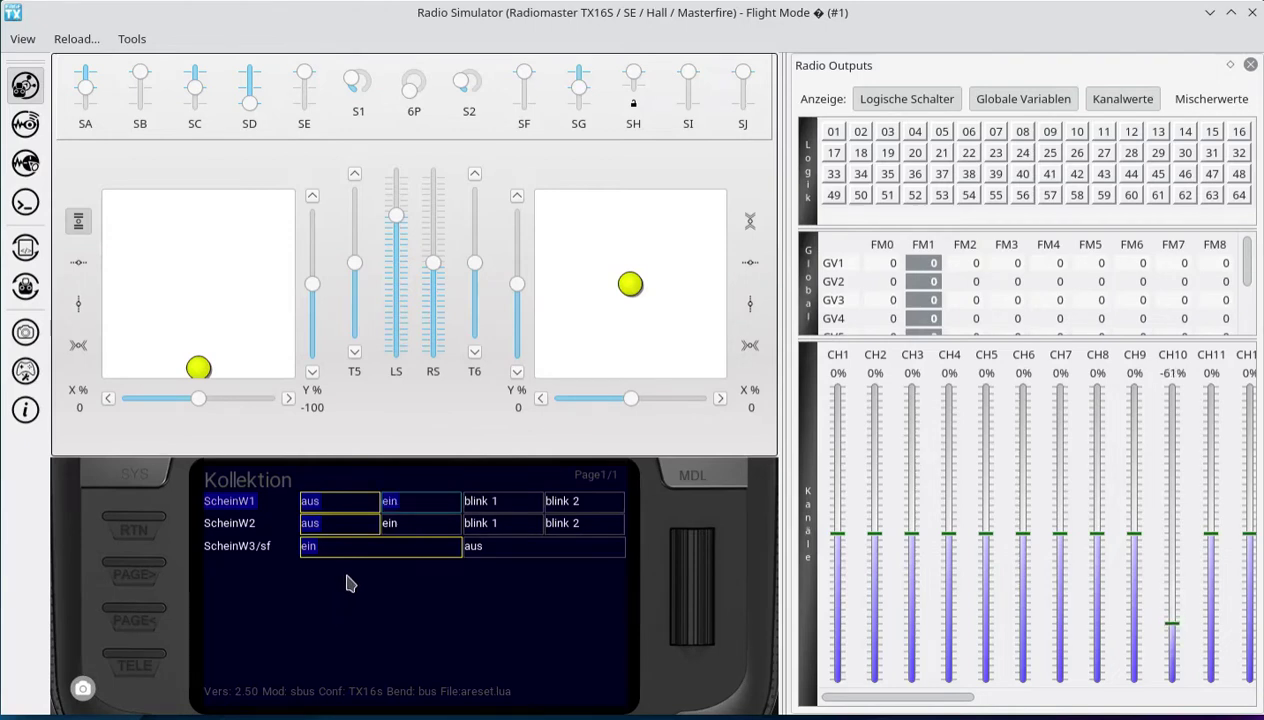
pyautogui.moveTo(389, 432)
pyautogui.mouseDown()
pyautogui.moveTo(178, 476)
pyautogui.moveTo(215, 640)
pyautogui.moveTo(432, 673)
pyautogui.moveTo(588, 620)
pyautogui.moveTo(648, 455)
pyautogui.moveTo(328, 384)
pyautogui.moveTo(288, 430)
pyautogui.mouseUp()
pyautogui.click(485, 525)
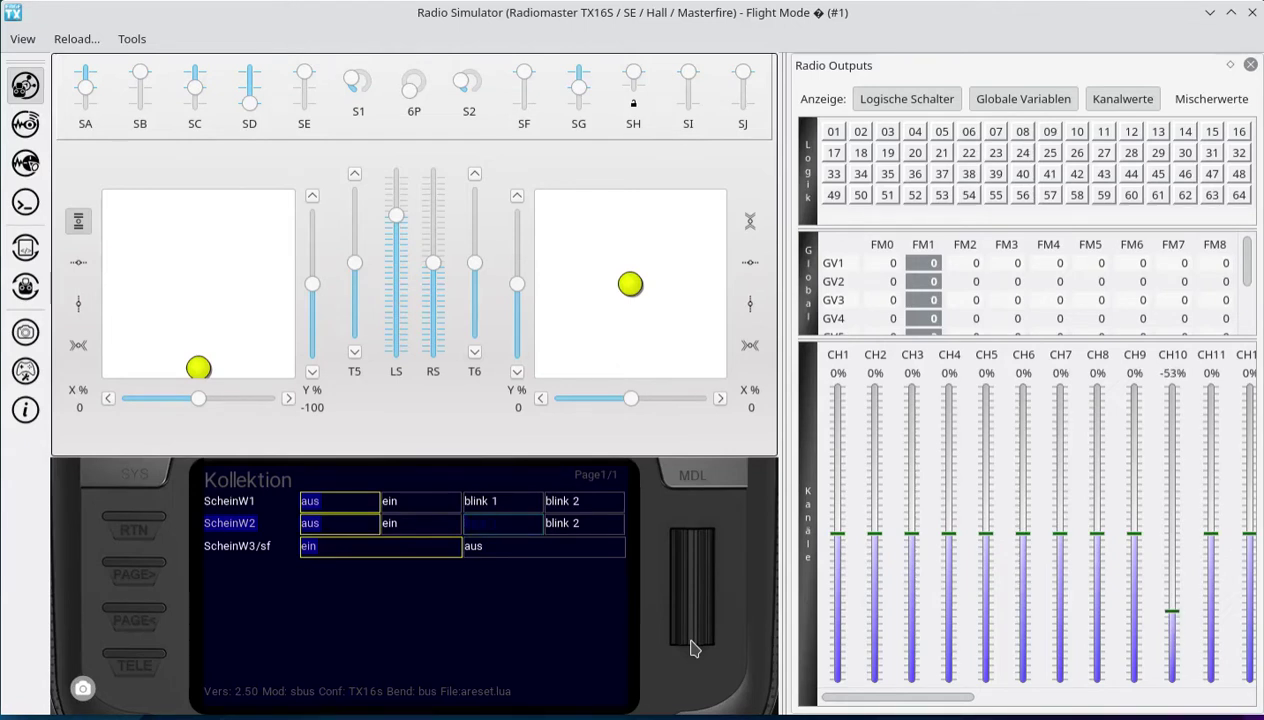
pyautogui.click(576, 503)
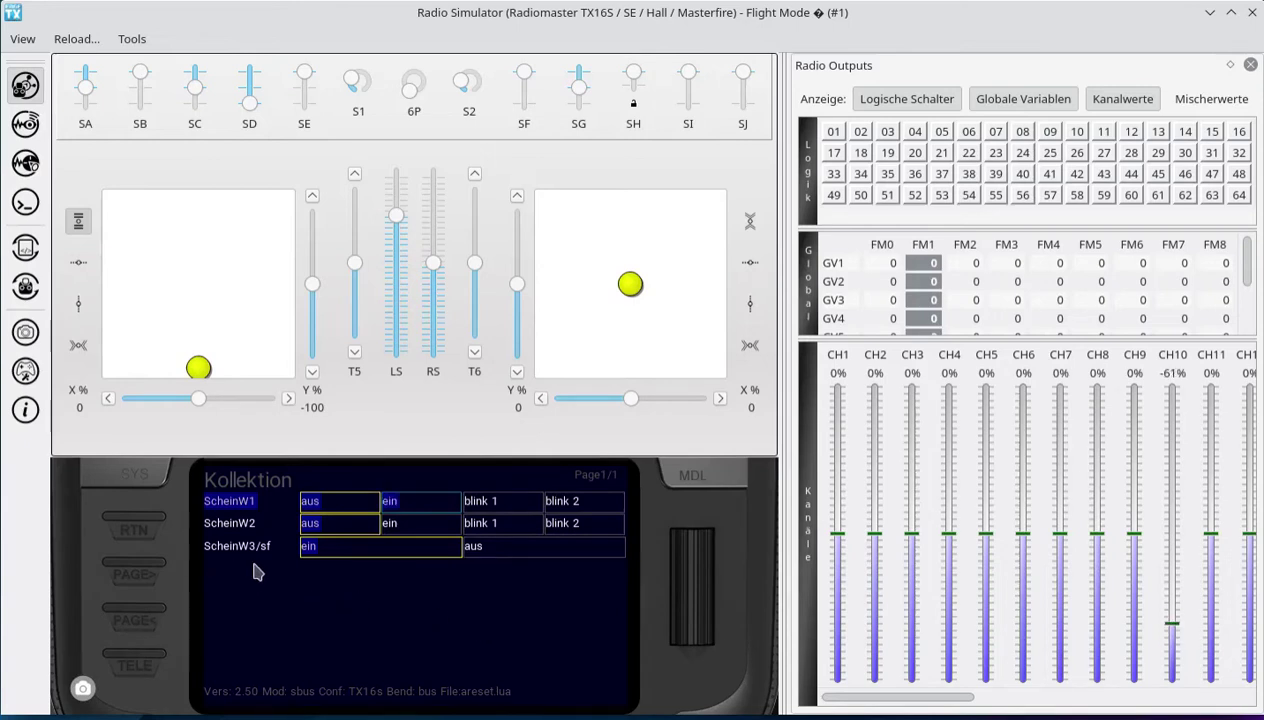
# Operate ScheinW3/sf with switch SF by toggling it, leaving the switch in its lower position.
pyautogui.moveTo(211, 567); pyautogui.dragTo(270, 566)
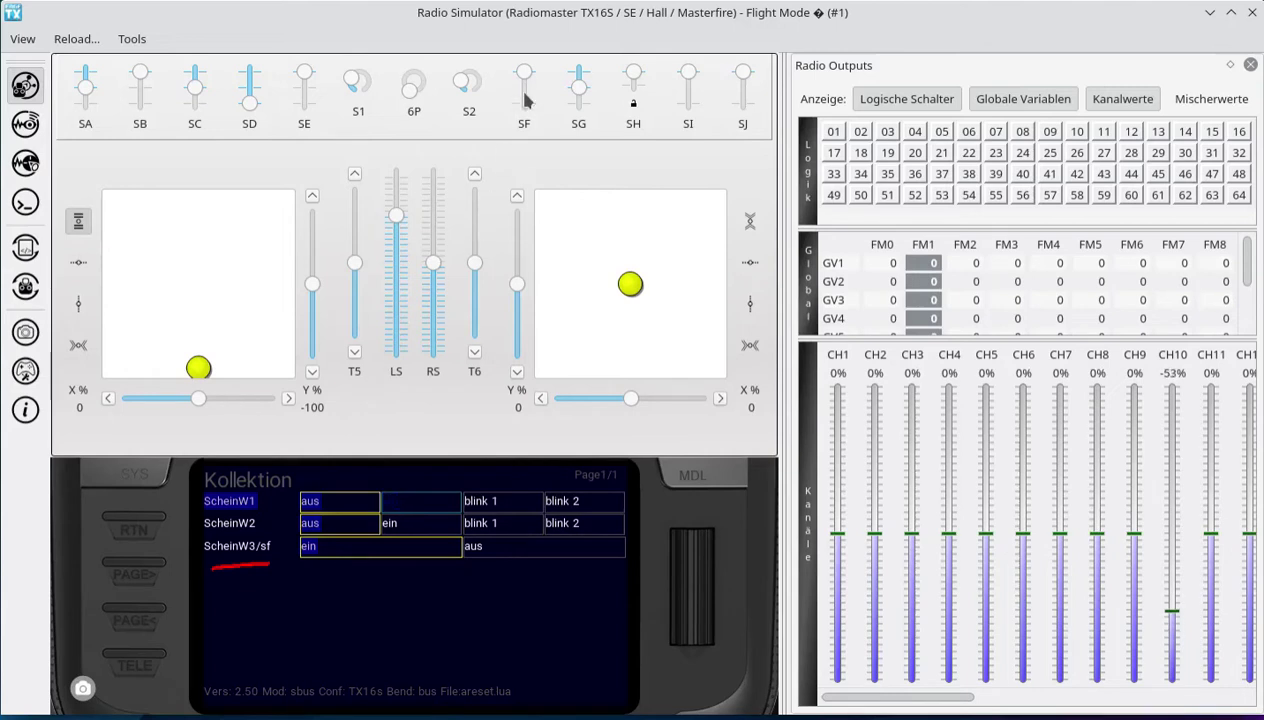
pyautogui.moveTo(526, 36)
pyautogui.mouseDown()
pyautogui.moveTo(503, 62)
pyautogui.moveTo(504, 121)
pyautogui.moveTo(545, 150)
pyautogui.moveTo(553, 45)
pyautogui.moveTo(526, 36)
pyautogui.mouseUp()
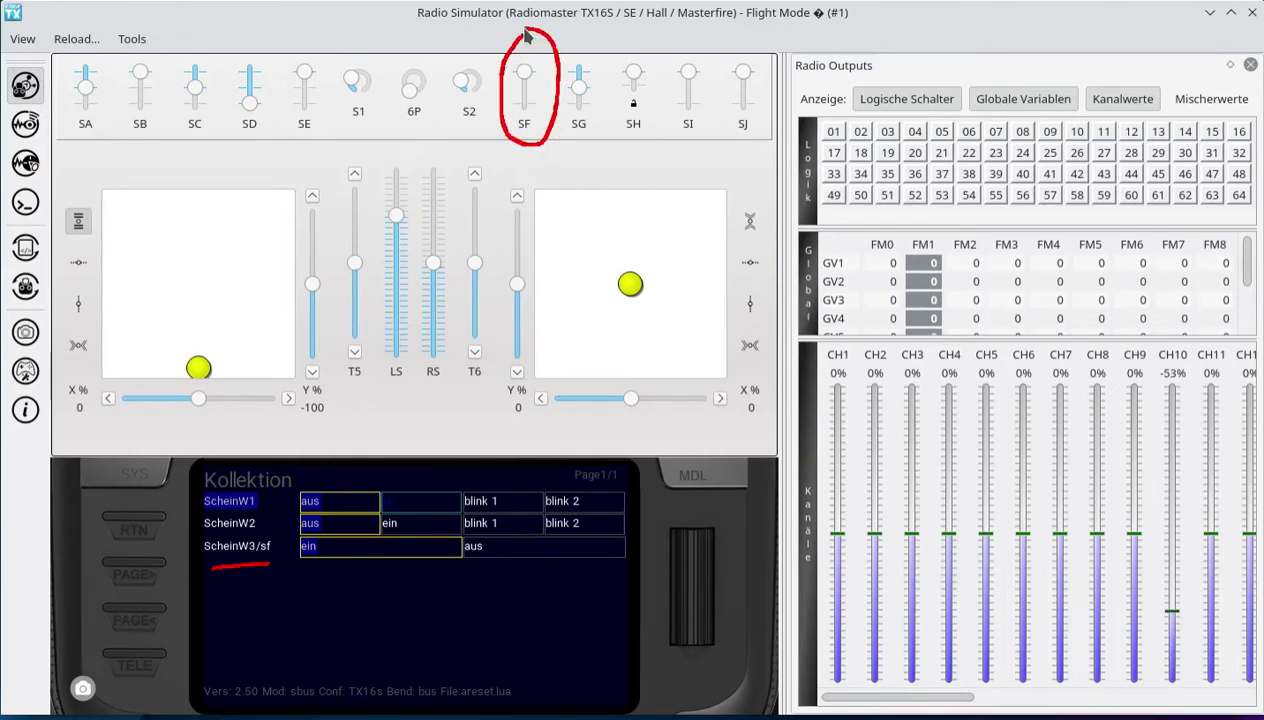
pyautogui.click(523, 107)
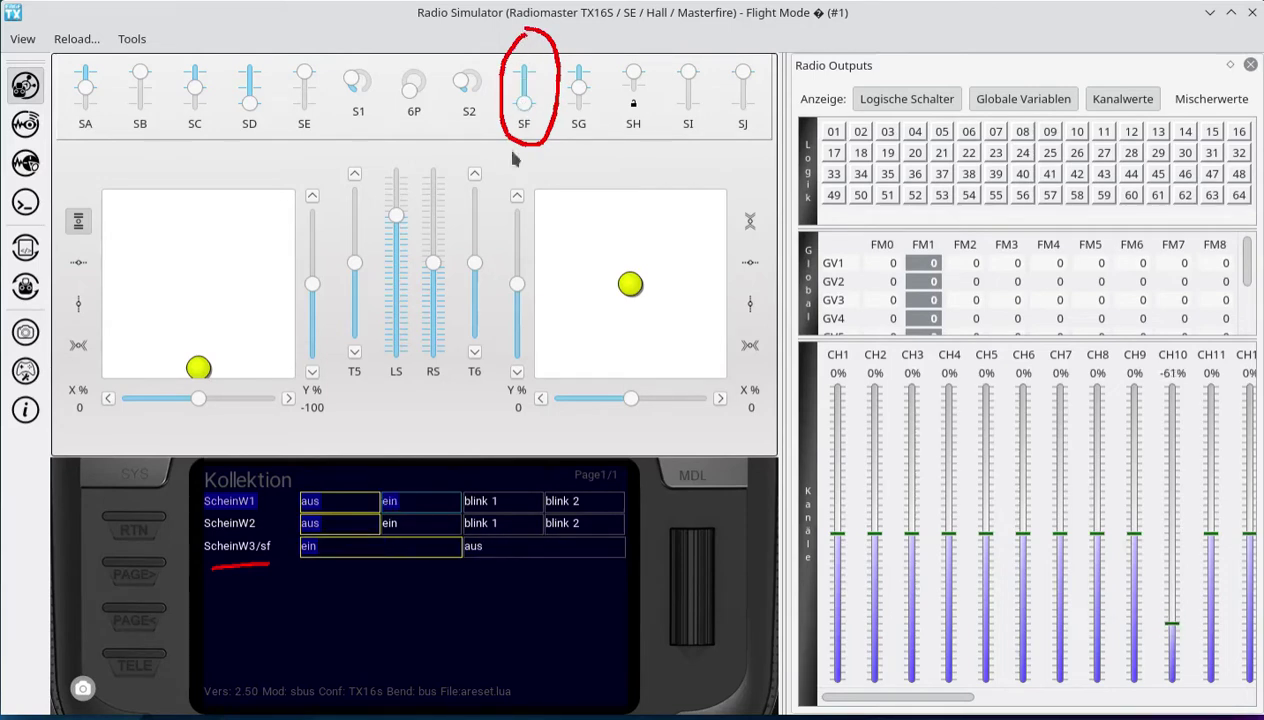
pyautogui.moveTo(455, 573); pyautogui.dragTo(605, 584)
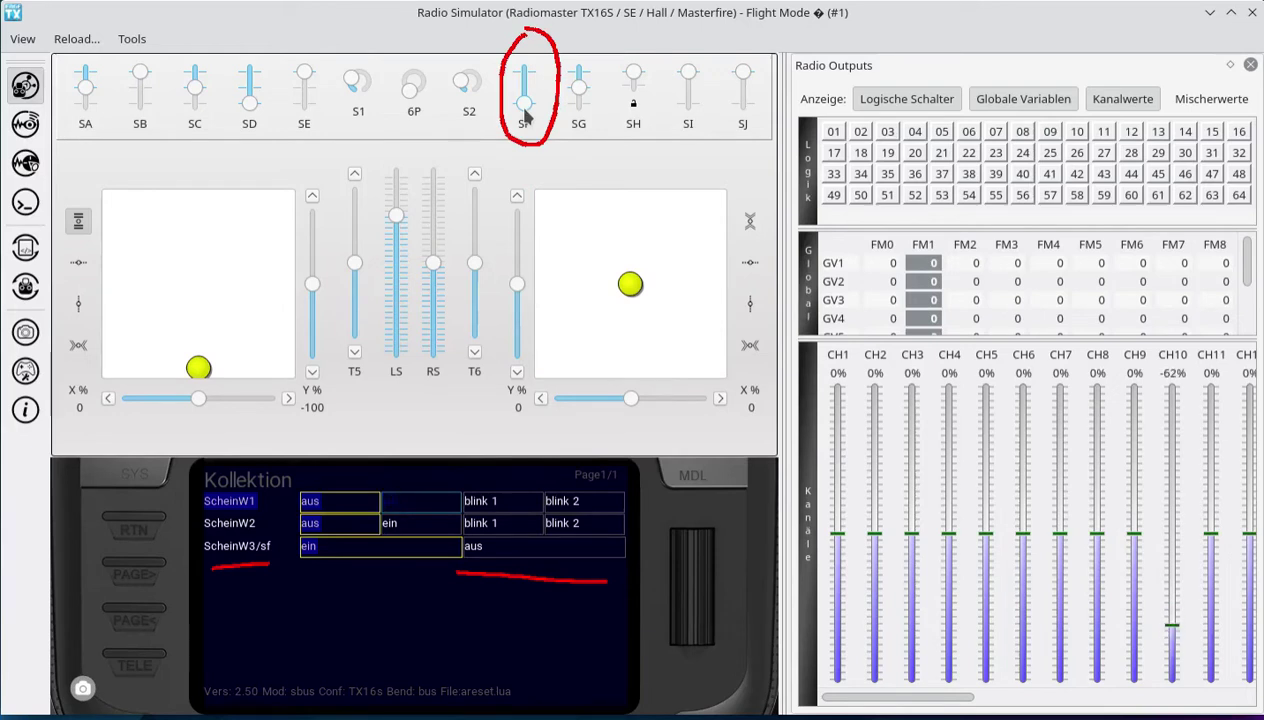
pyautogui.moveTo(522, 110); pyautogui.dragTo(519, 80)
pyautogui.click(526, 108)
# Examine the rows of the Kollektion menu and the name of the loaded configuration file in the footer.
pyautogui.moveTo(236, 598); pyautogui.dragTo(495, 600)
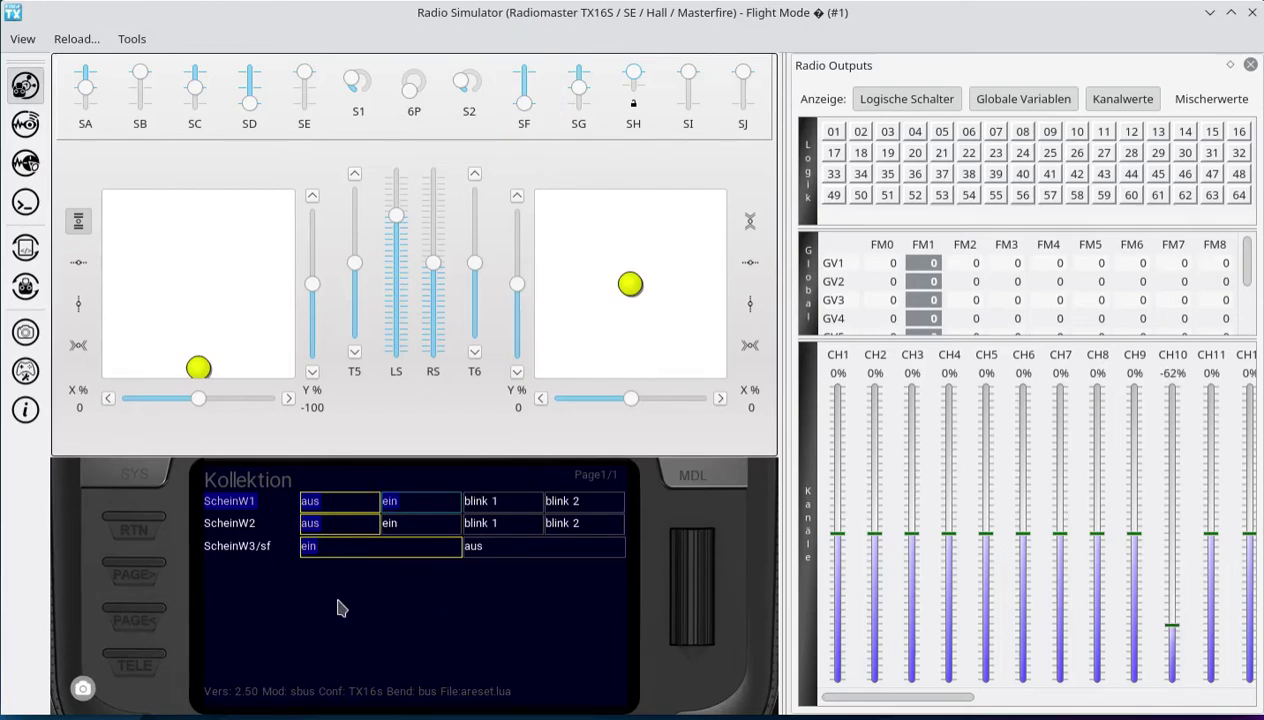
pyautogui.moveTo(212, 582); pyautogui.dragTo(534, 602)
pyautogui.moveTo(262, 486)
pyautogui.mouseDown()
pyautogui.moveTo(197, 540)
pyautogui.moveTo(251, 580)
pyautogui.moveTo(276, 530)
pyautogui.moveTo(272, 505)
pyautogui.moveTo(277, 523)
pyautogui.mouseUp()
pyautogui.moveTo(494, 670)
pyautogui.mouseDown()
pyautogui.moveTo(448, 690)
pyautogui.moveTo(451, 710)
pyautogui.moveTo(536, 706)
pyautogui.moveTo(500, 672)
pyautogui.mouseUp()
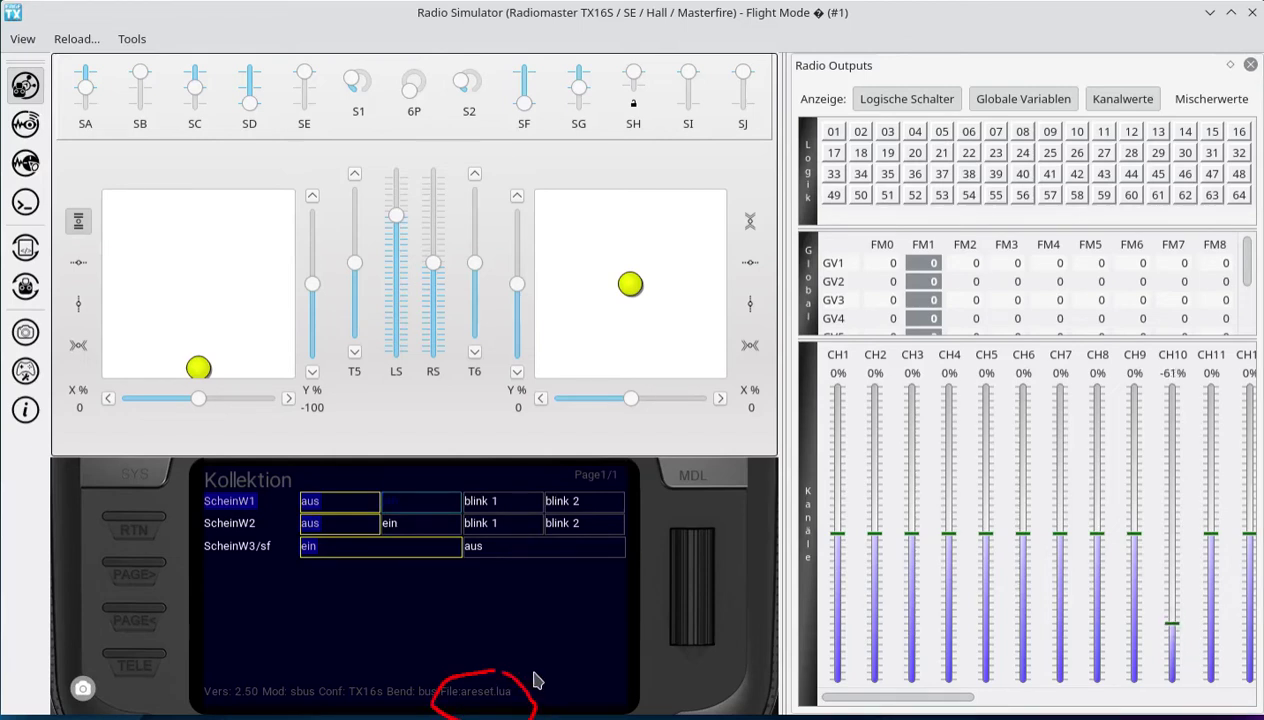
pyautogui.press('super+shift+F11')
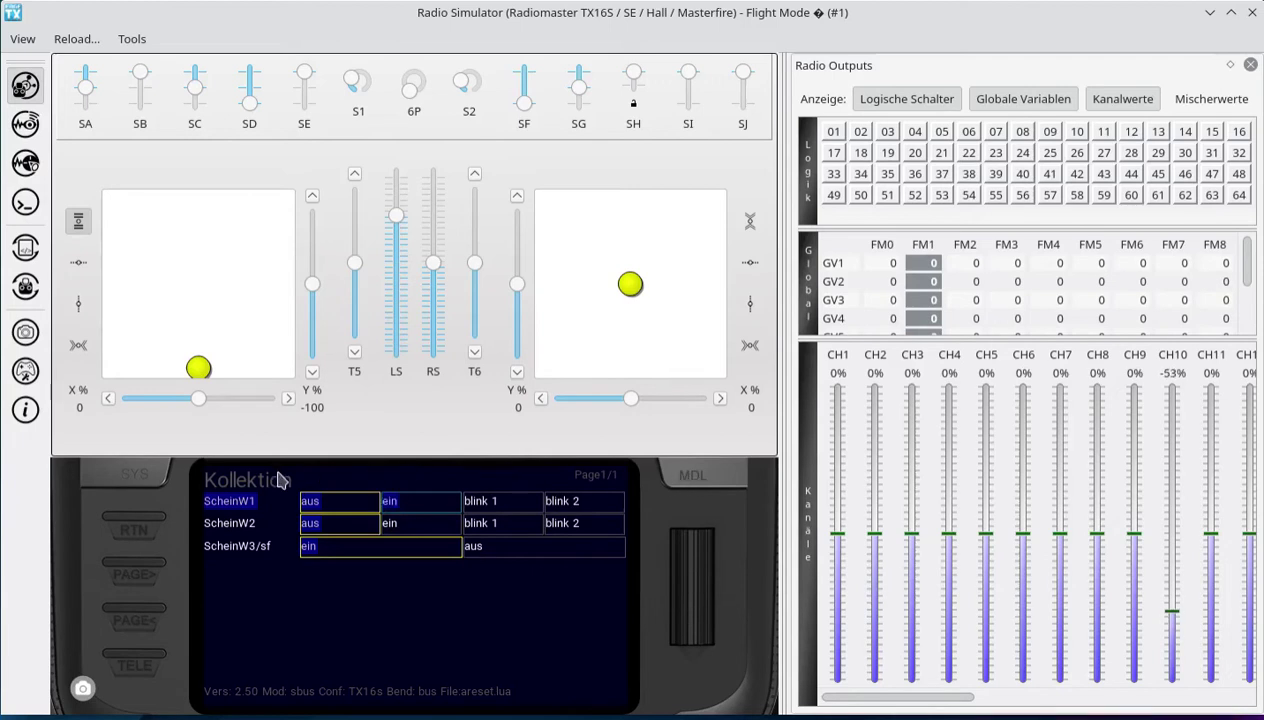
# Exit the full-screen Kollektion widget and check the model name in the model settings.
pyautogui.click(146, 521)
pyautogui.click(146, 521)
pyautogui.click(146, 521)
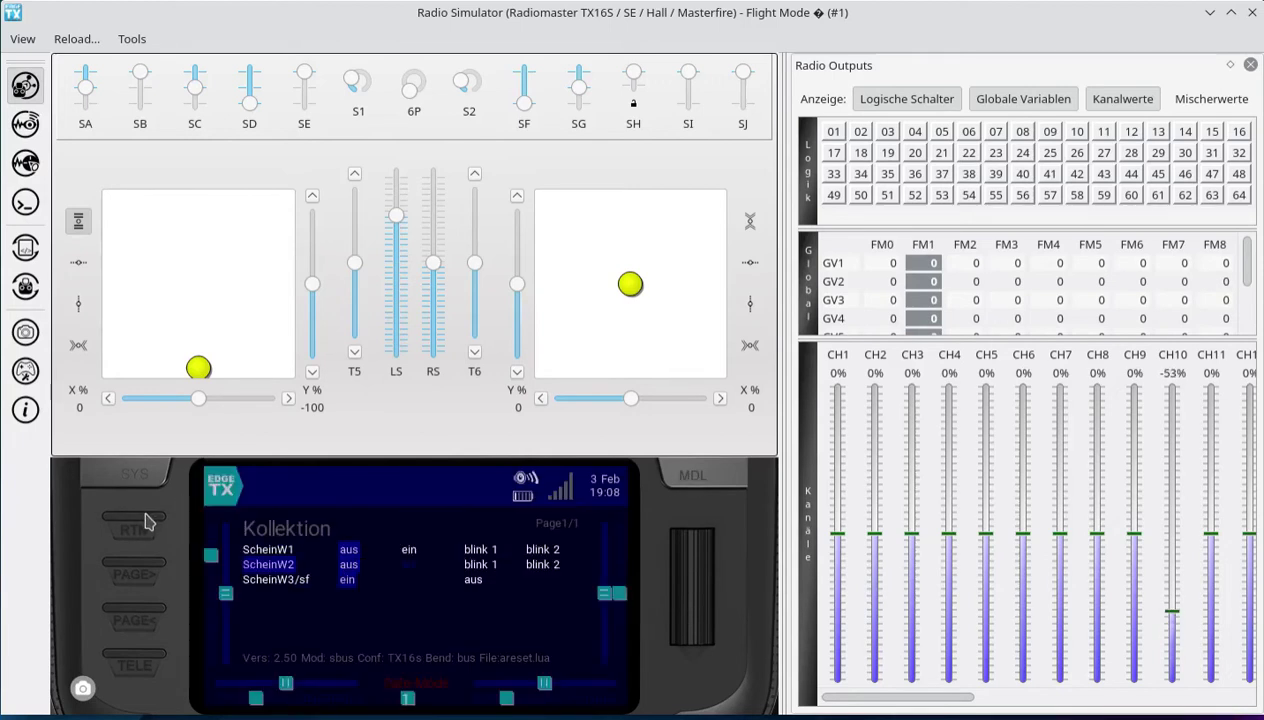
pyautogui.click(670, 480)
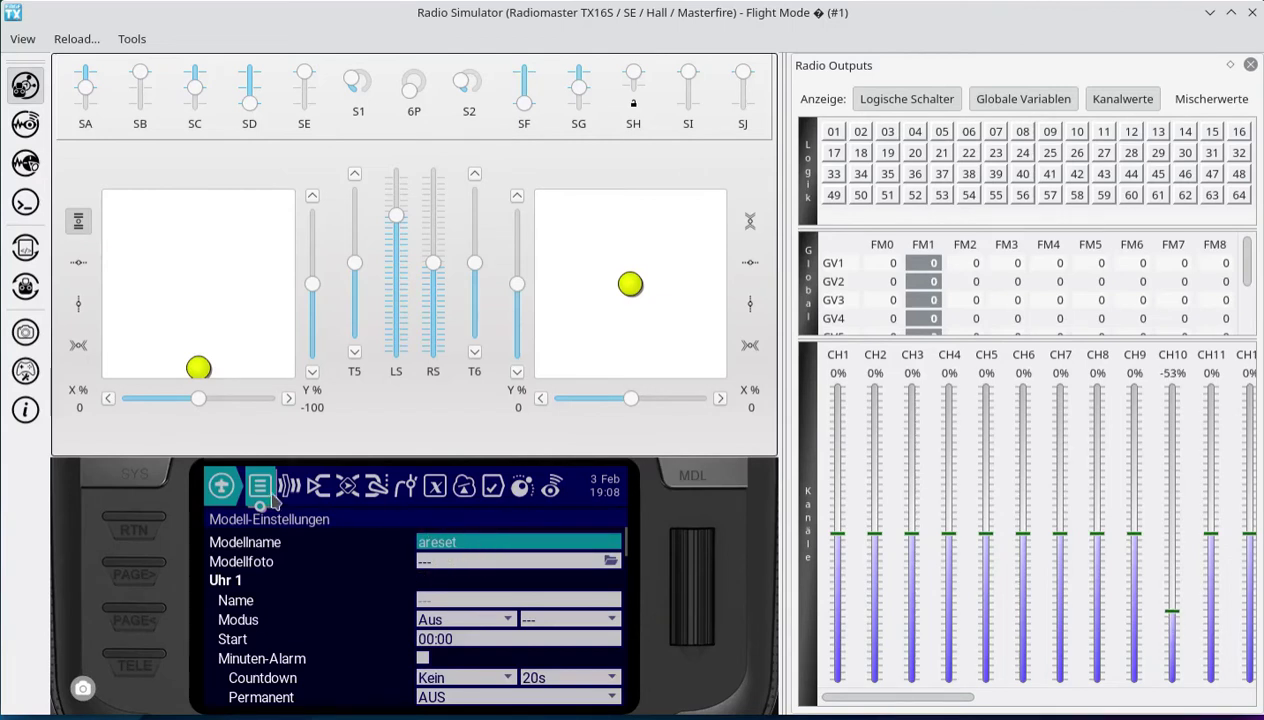
pyautogui.click(130, 522)
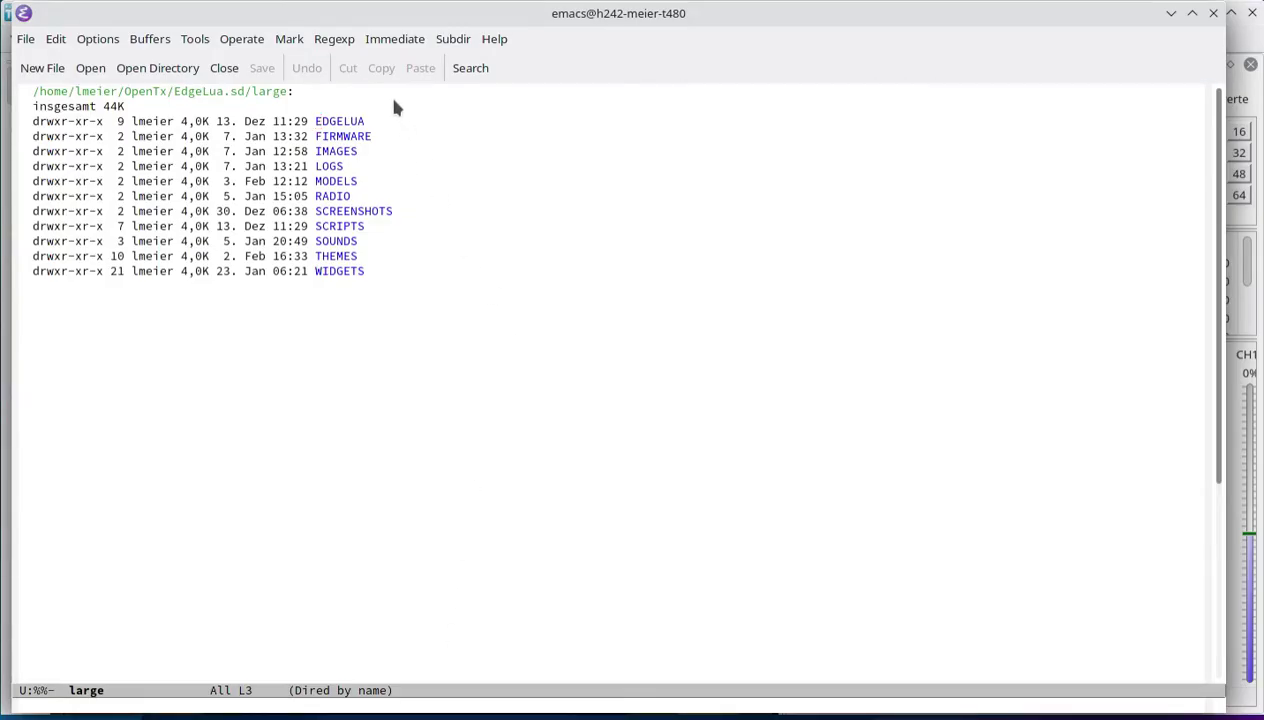
# Open the EDGELUA directory inside the large SD card folder.
pyautogui.moveTo(384, 92)
pyautogui.mouseDown()
pyautogui.moveTo(305, 135)
pyautogui.moveTo(312, 352)
pyautogui.moveTo(415, 231)
pyautogui.moveTo(417, 62)
pyautogui.mouseUp()
pyautogui.press('super+shift+F11')
pyautogui.press('Down')
pyautogui.press('Down')
pyautogui.press('Up')
pyautogui.press('Up')
pyautogui.press('Return')
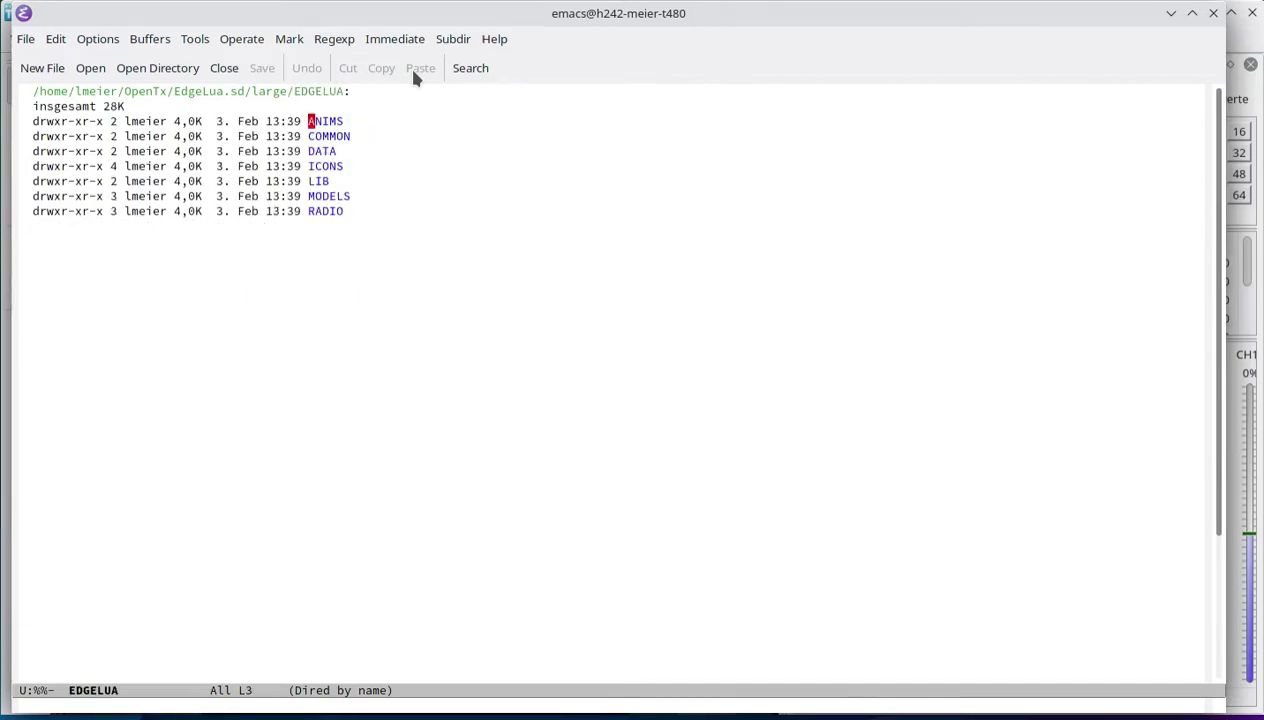
# Open the MODELS subdirectory of EDGELUA.
pyautogui.moveTo(364, 203); pyautogui.dragTo(401, 203)
pyautogui.press('Down')
pyautogui.press('Down')
pyautogui.press('Down')
pyautogui.press('Down')
pyautogui.press('Down')
pyautogui.press('Return')
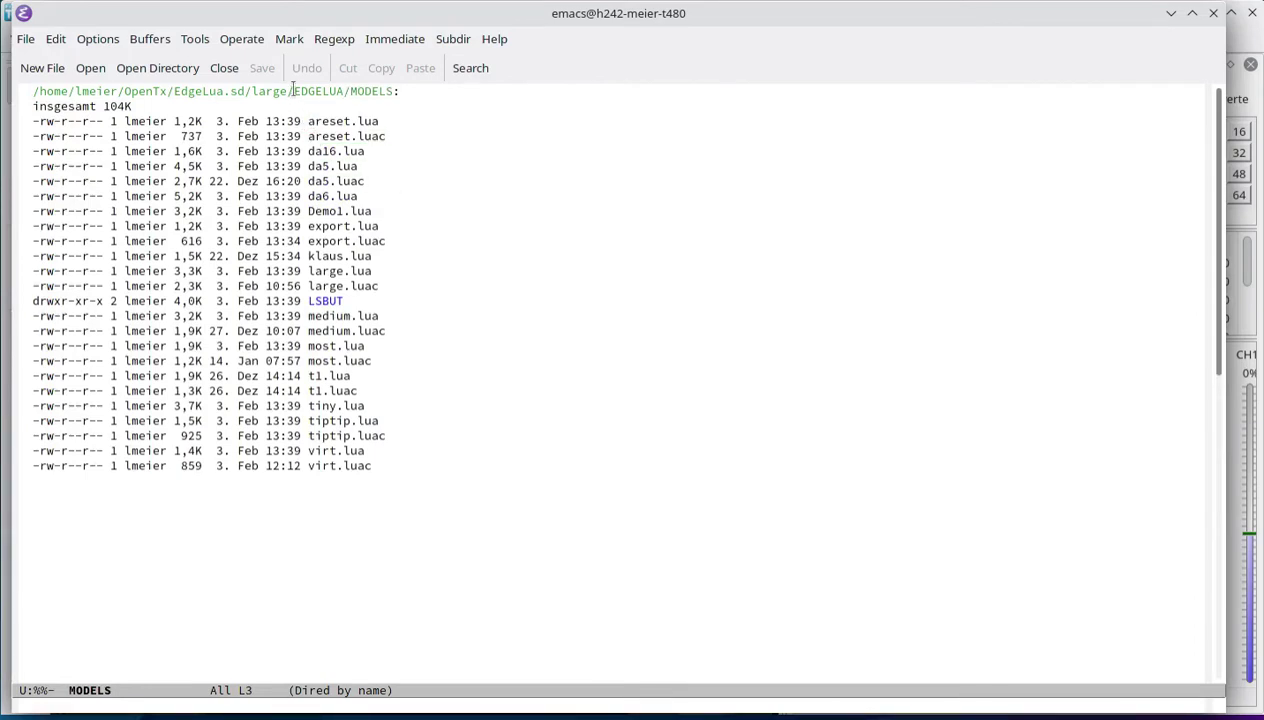
# Open areset.lua and locate the ScheinW1, ScheinW2 and ScheinW3 menu entries.
pyautogui.moveTo(308, 123); pyautogui.dragTo(446, 121)
pyautogui.press('Return')
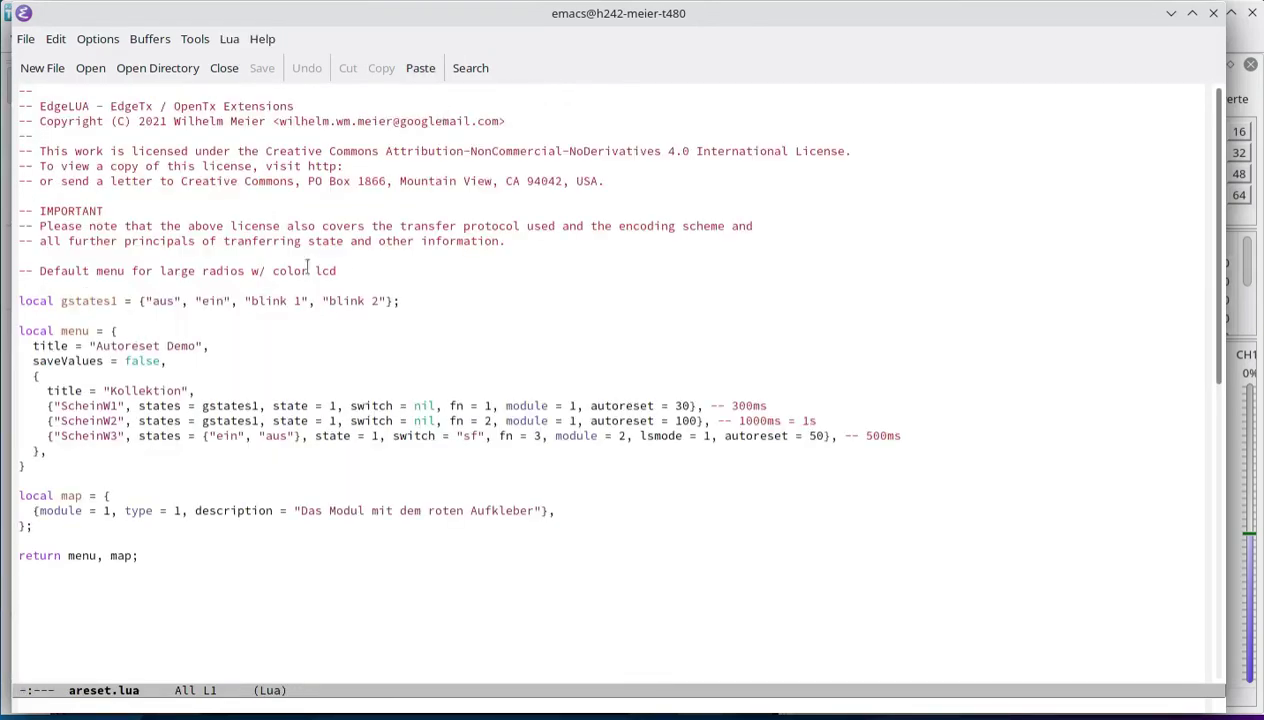
pyautogui.click(241, 362)
pyautogui.moveTo(101, 392)
pyautogui.mouseDown()
pyautogui.moveTo(42, 405)
pyautogui.moveTo(76, 476)
pyautogui.moveTo(120, 433)
pyautogui.moveTo(108, 386)
pyautogui.mouseUp()
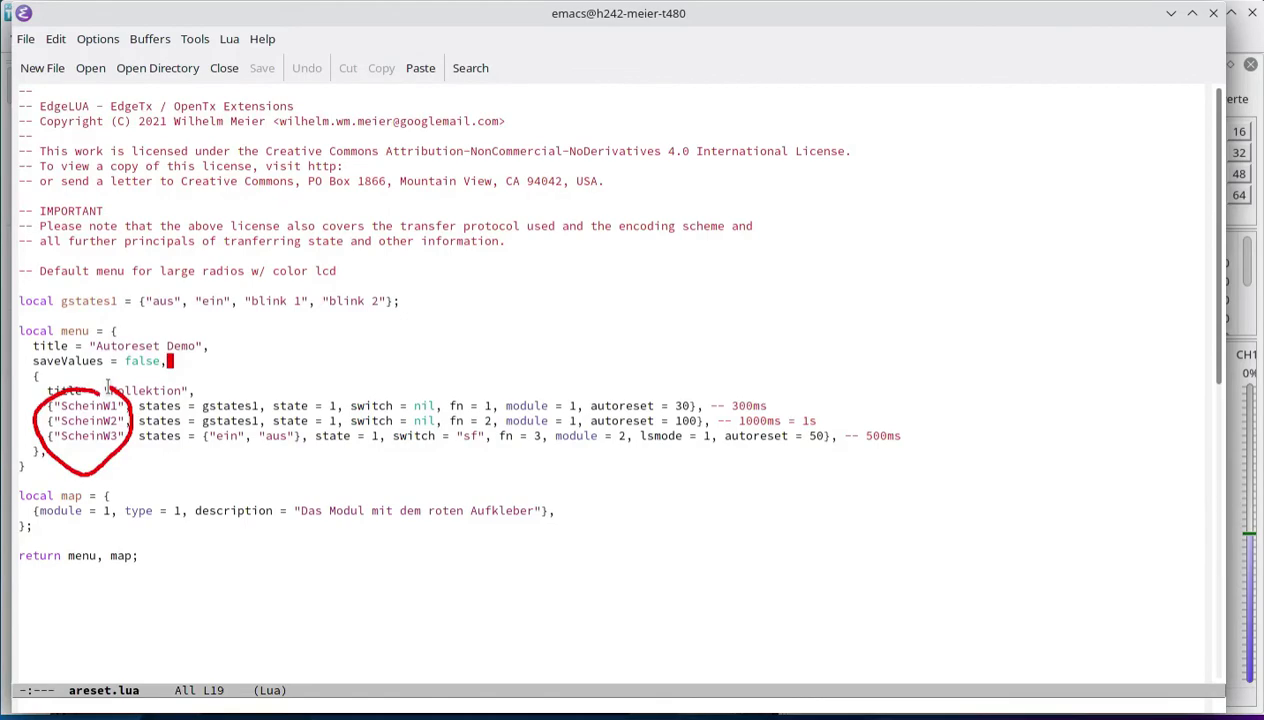
pyautogui.press('Escape')
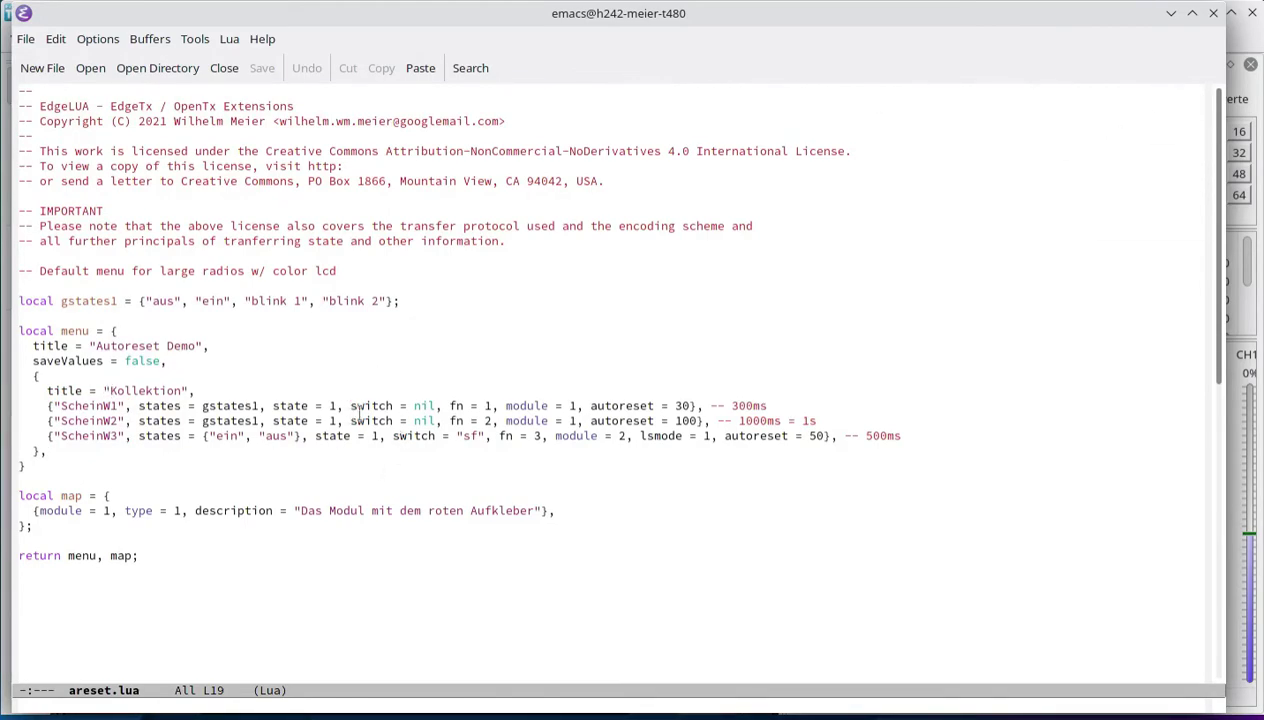
# Examine the switch and autoreset parameters of the ScheinW1, ScheinW2 and ScheinW3 entries.
pyautogui.moveTo(350, 410); pyautogui.dragTo(690, 411)
pyautogui.moveTo(592, 434); pyautogui.dragTo(693, 421)
pyautogui.moveTo(724, 446); pyautogui.dragTo(833, 454)
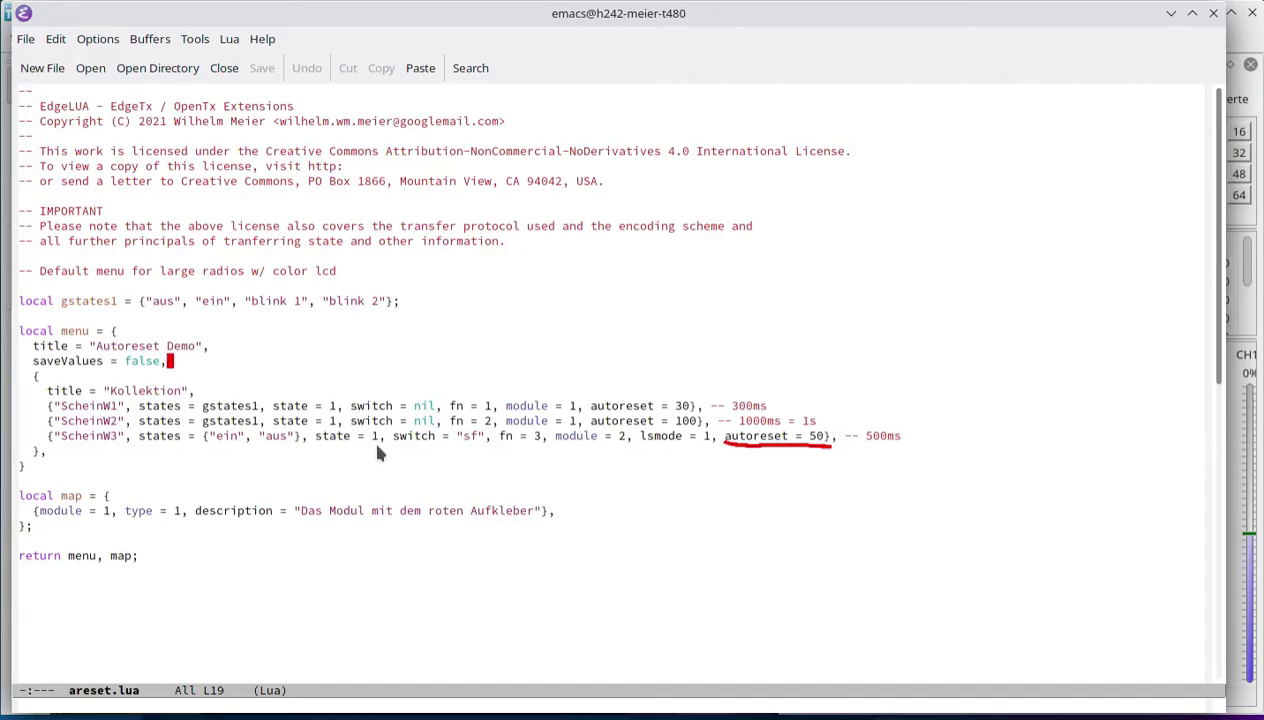
pyautogui.moveTo(378, 447); pyautogui.dragTo(475, 448)
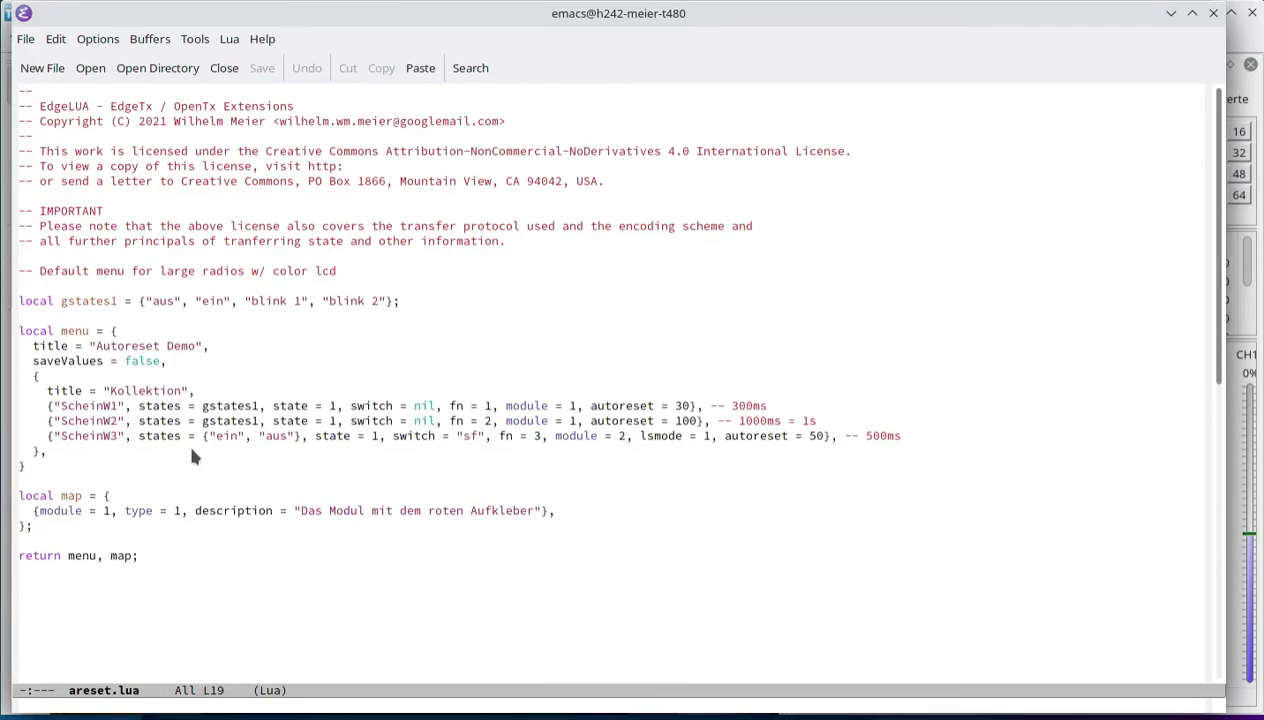
# Compare the states list of the ScheinW3 entry with the gstates1 definition used by the other two entries.
pyautogui.moveTo(192, 447); pyautogui.dragTo(300, 443)
pyautogui.moveTo(140, 310); pyautogui.dragTo(392, 316)
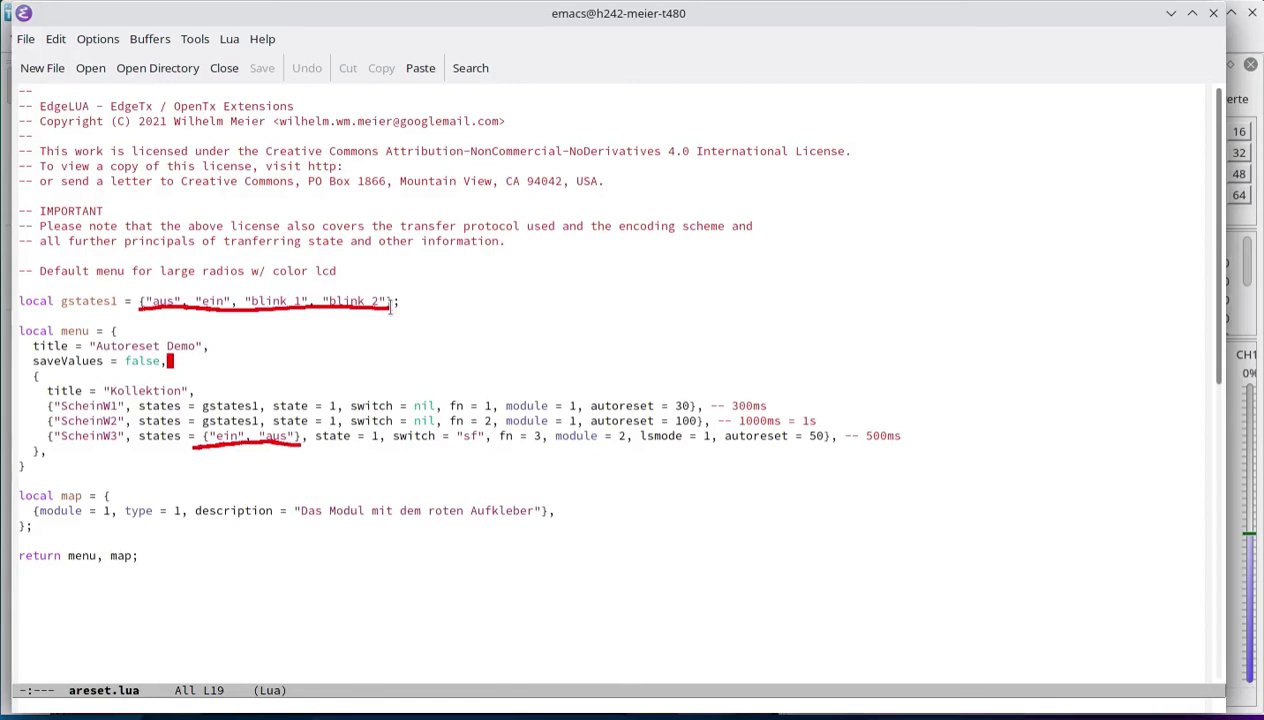
pyautogui.hotkey('ctrl', 'z')
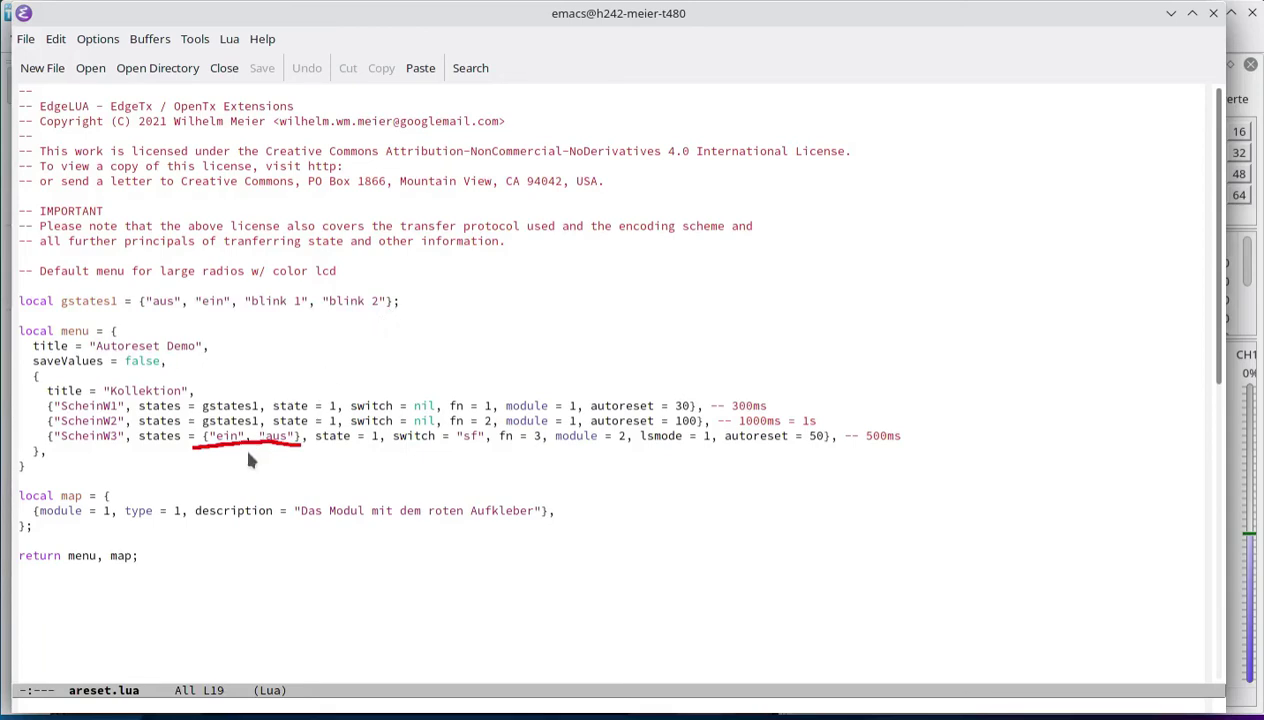
pyautogui.hotkey('ctrl', 'z')
pyautogui.moveTo(198, 448); pyautogui.dragTo(293, 455)
pyautogui.moveTo(231, 385)
pyautogui.mouseDown()
pyautogui.moveTo(197, 408)
pyautogui.moveTo(196, 438)
pyautogui.moveTo(258, 443)
pyautogui.moveTo(270, 410)
pyautogui.moveTo(226, 384)
pyautogui.mouseUp()
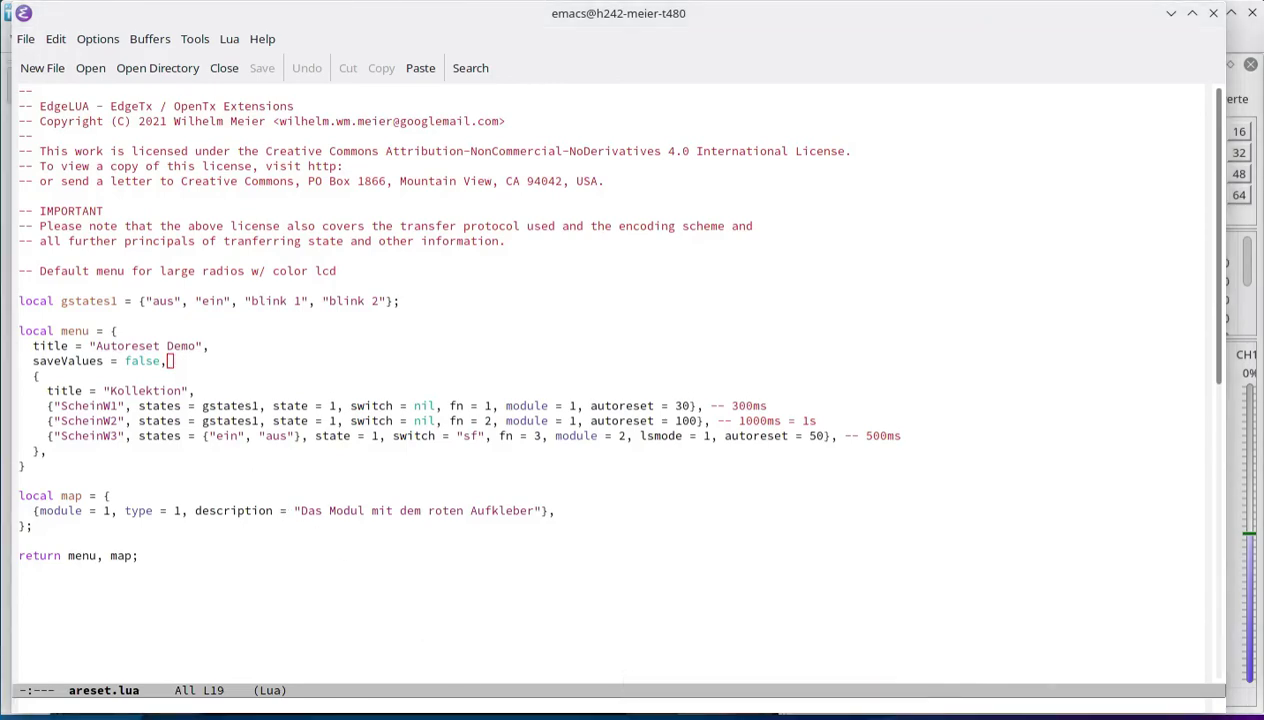
# Switch back to the Radio Simulator and examine the ScheinW2 row of the Kollektion menu.
pyautogui.hotkey('alt', 'Tab')
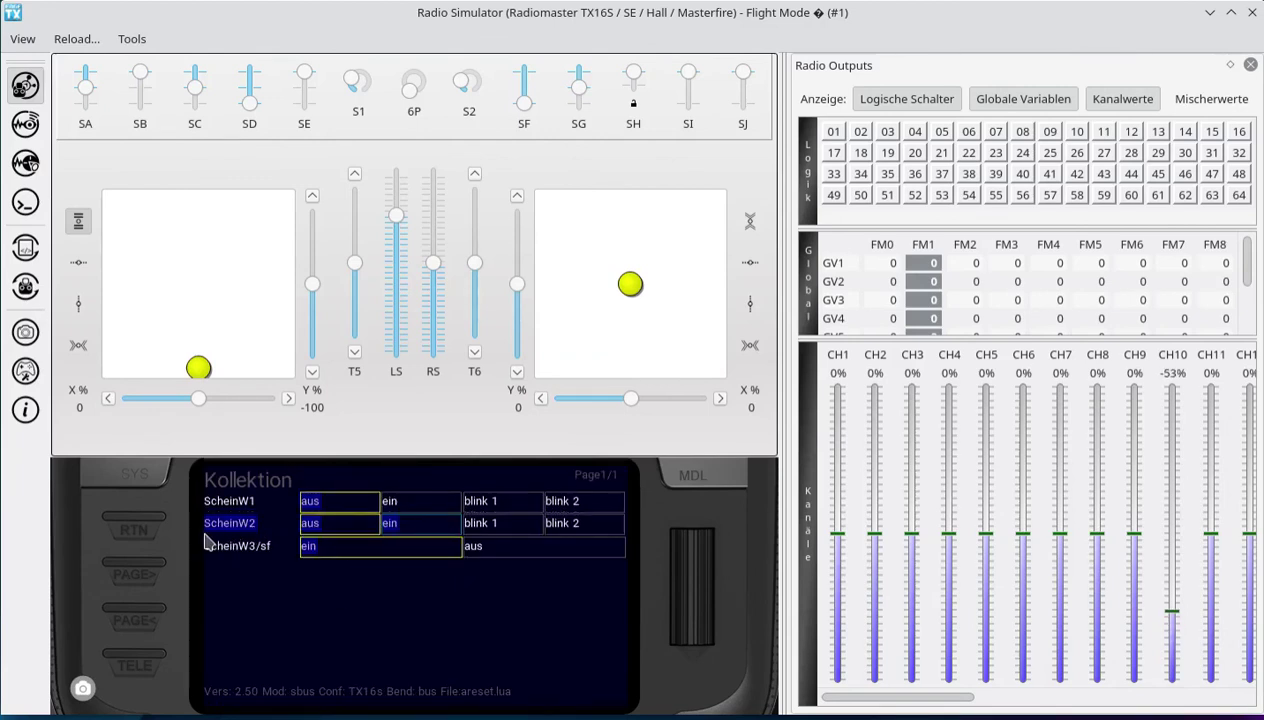
pyautogui.click(238, 532)
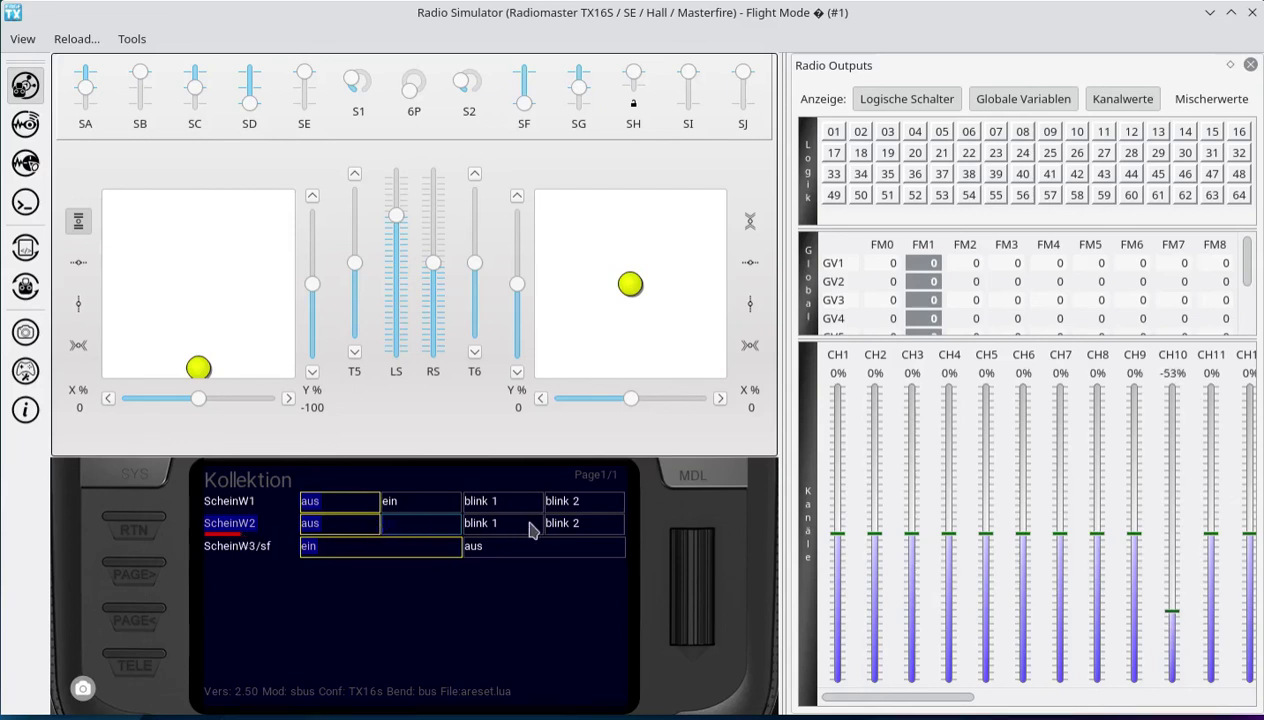